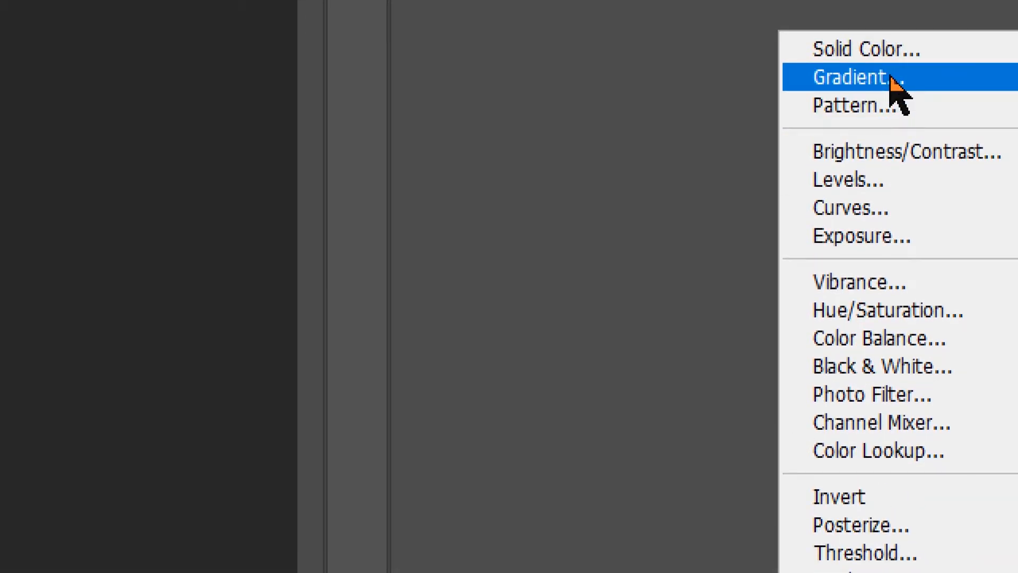
Step: Add a linear Gradient Fill layer over the photo and recolour its opaque colour stop to blue 001eff
left_click(891, 79)
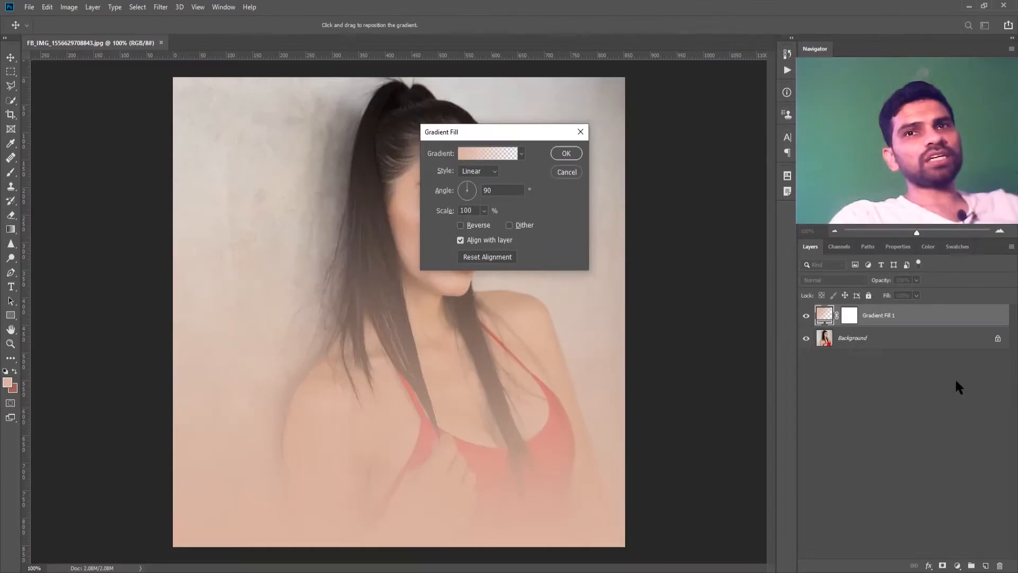
key("alt")
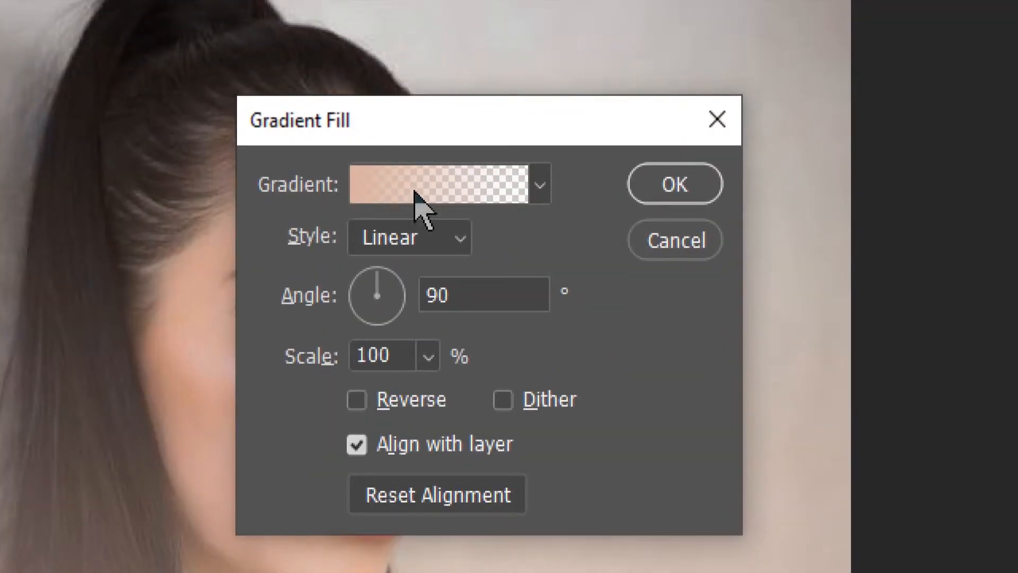
left_click(468, 196)
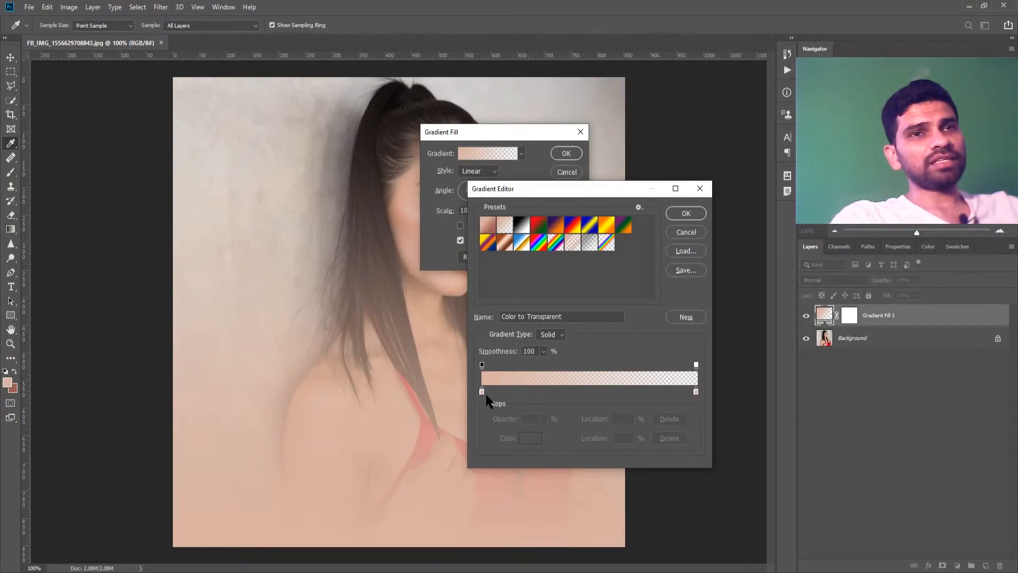
key("alt")
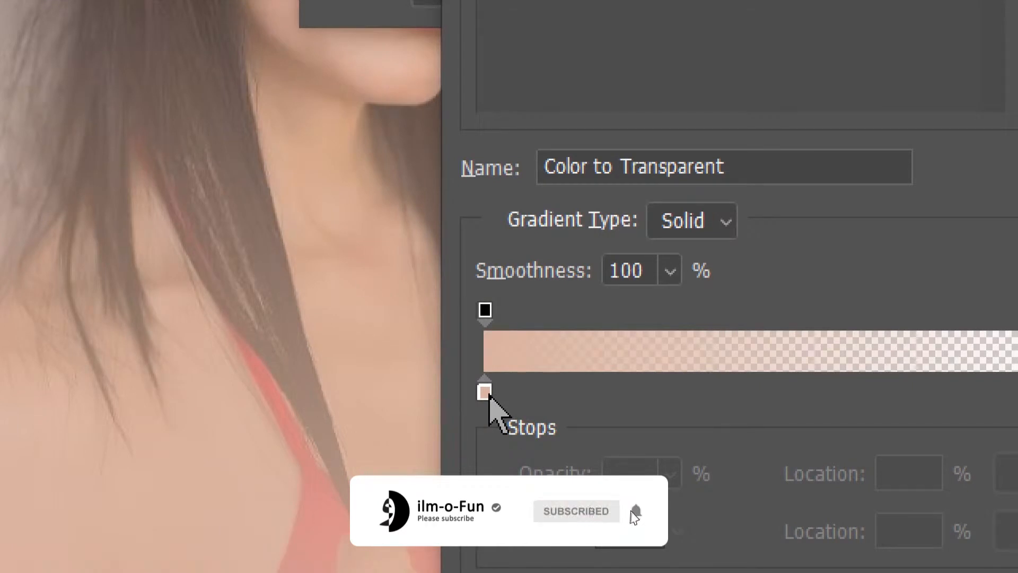
left_click(485, 392)
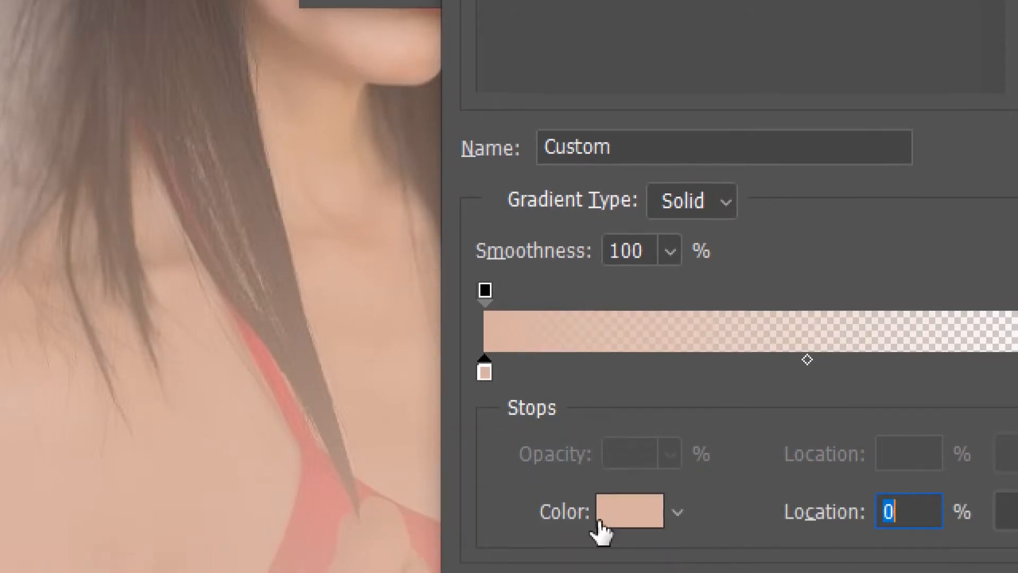
left_click(631, 514)
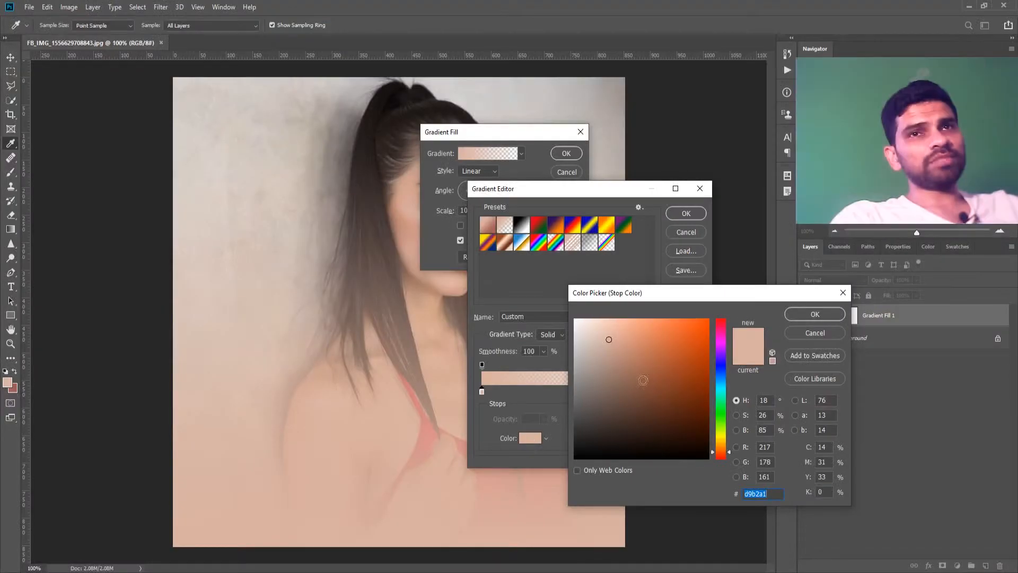
left_click(721, 368)
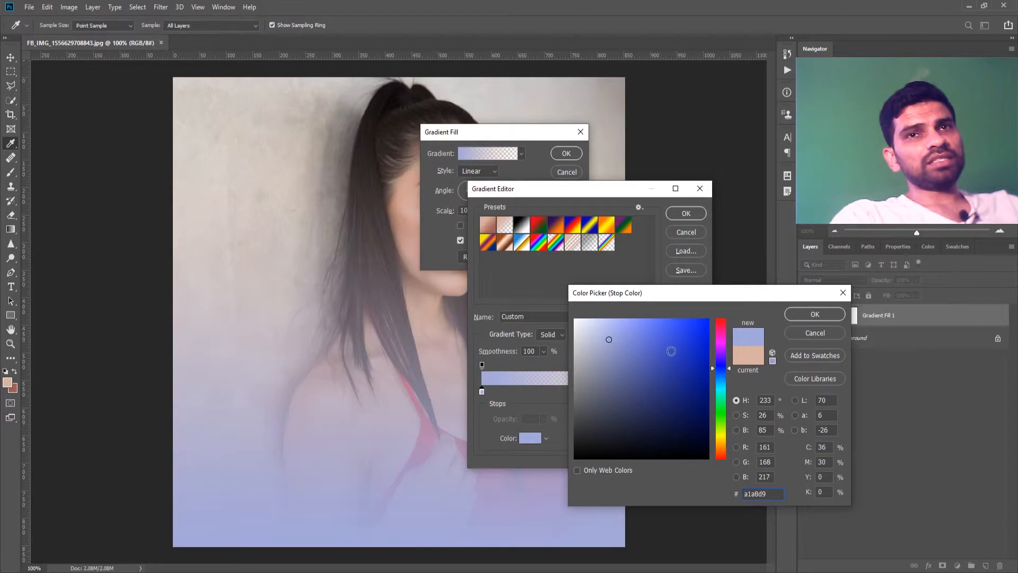
left_click_drag(671, 351, 726, 301)
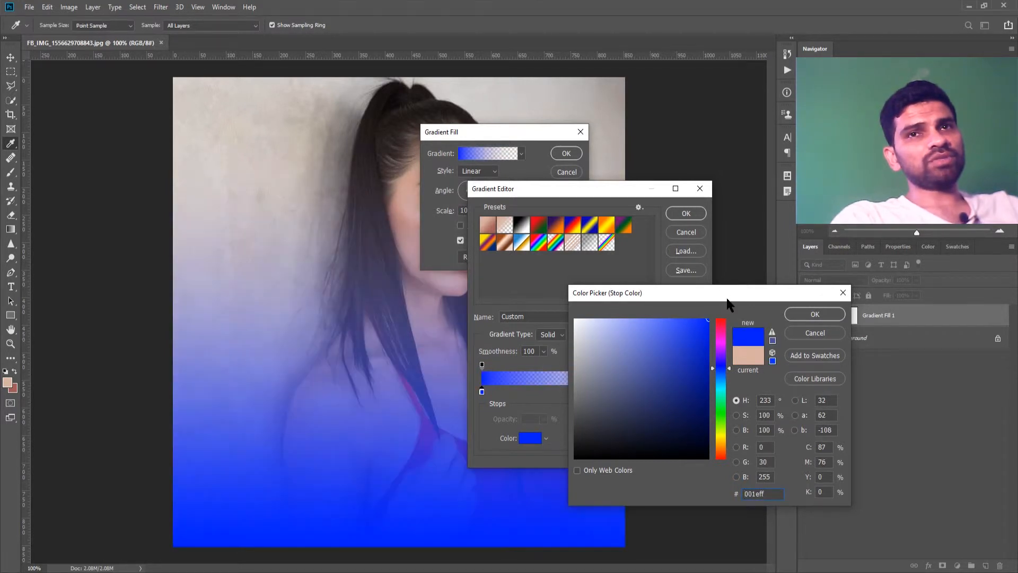
left_click(815, 313)
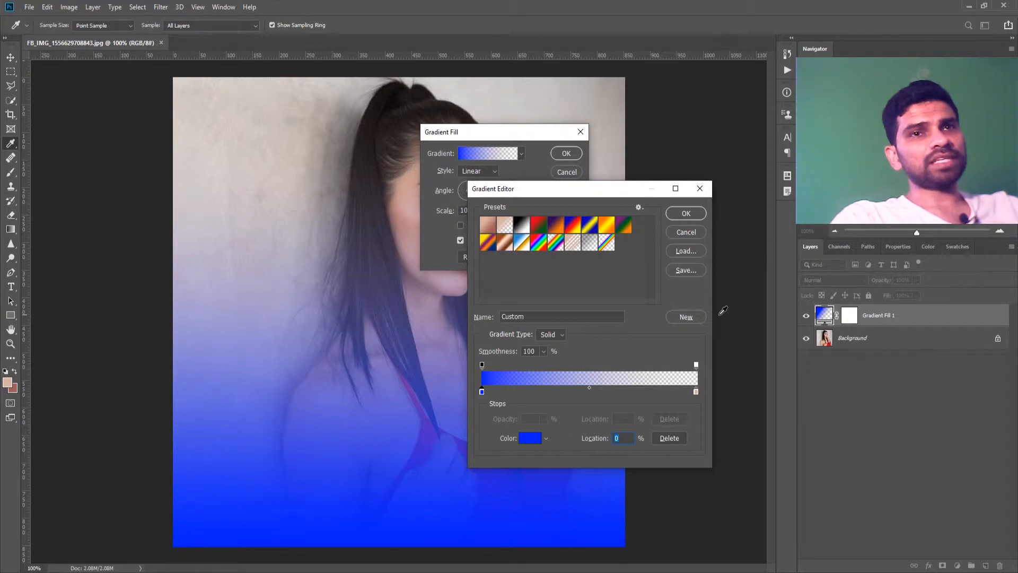
left_click(678, 216)
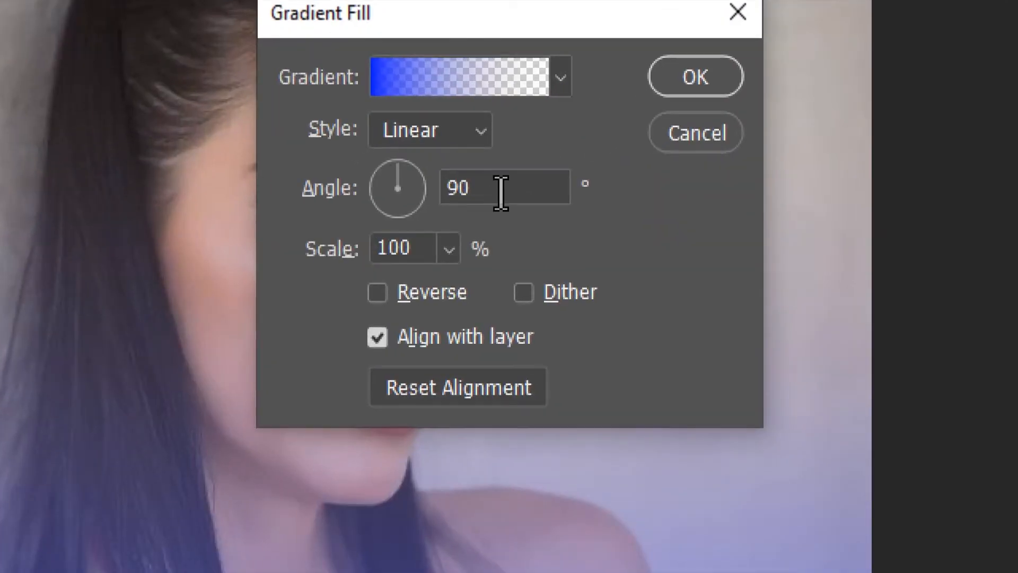
Step: Set the blue gradient fill's angle to 0° and apply the fill
left_click(501, 192)
left_click_drag(500, 192, 473, 192)
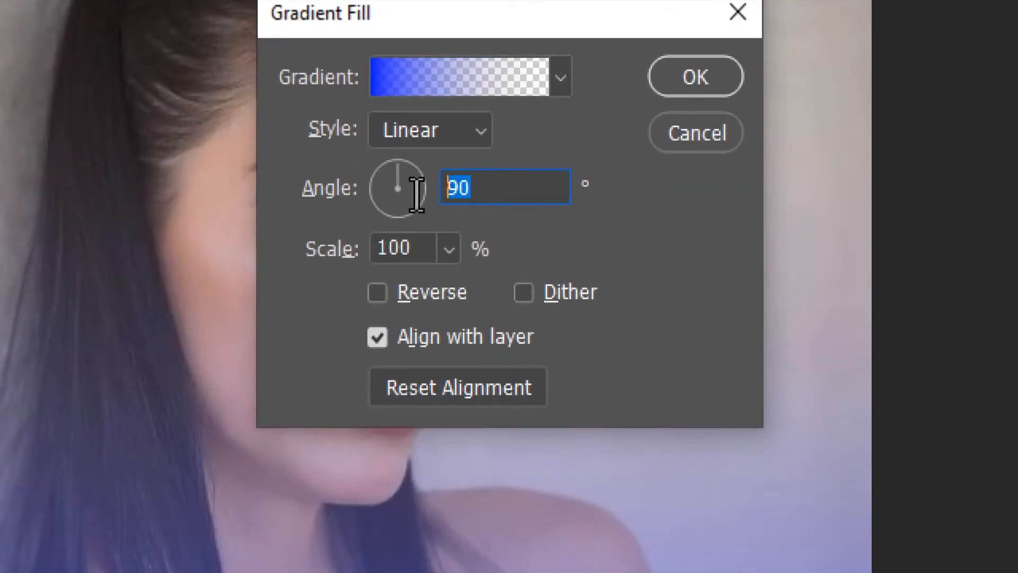
type("0")
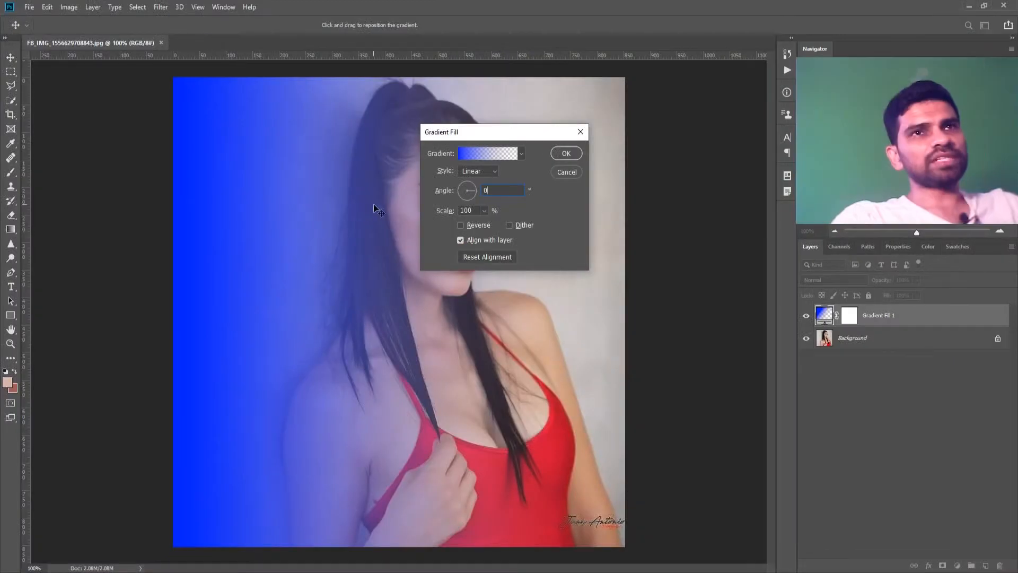
left_click(566, 153)
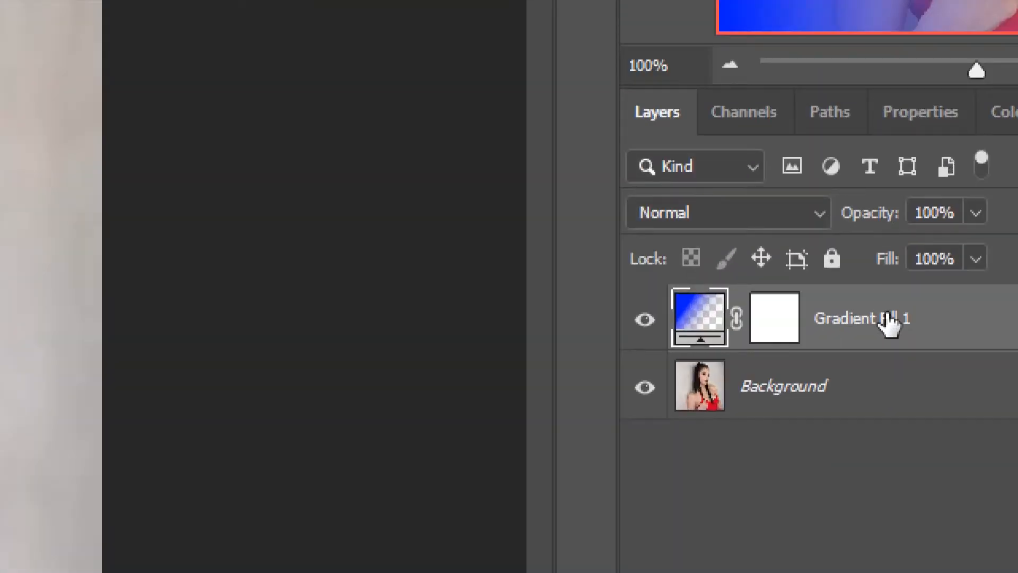
Step: Duplicate the blue gradient fill layer and change the copy's opaque colour stop to magenta with hue 301°
key("ctrl+j")
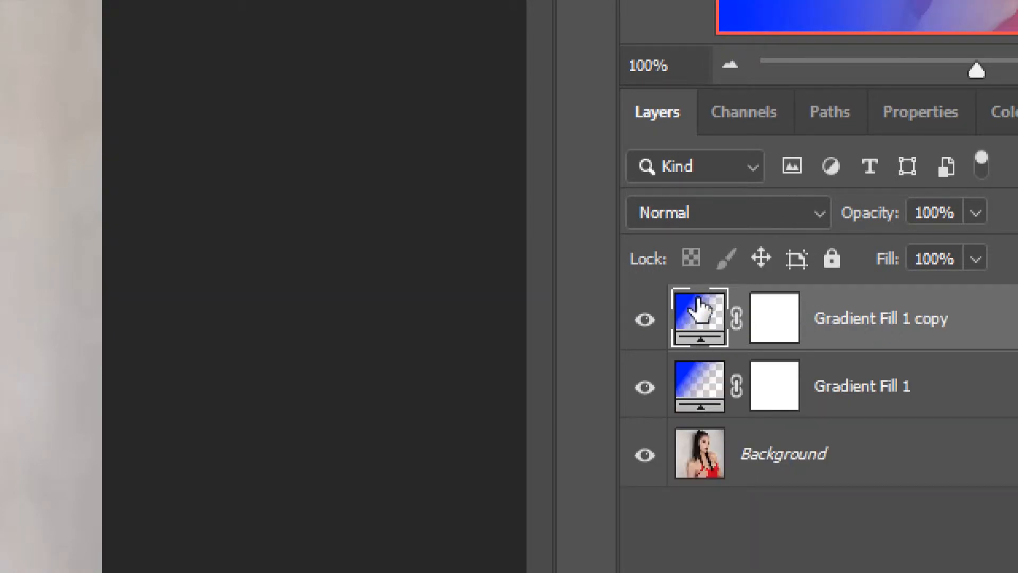
double_click(697, 326)
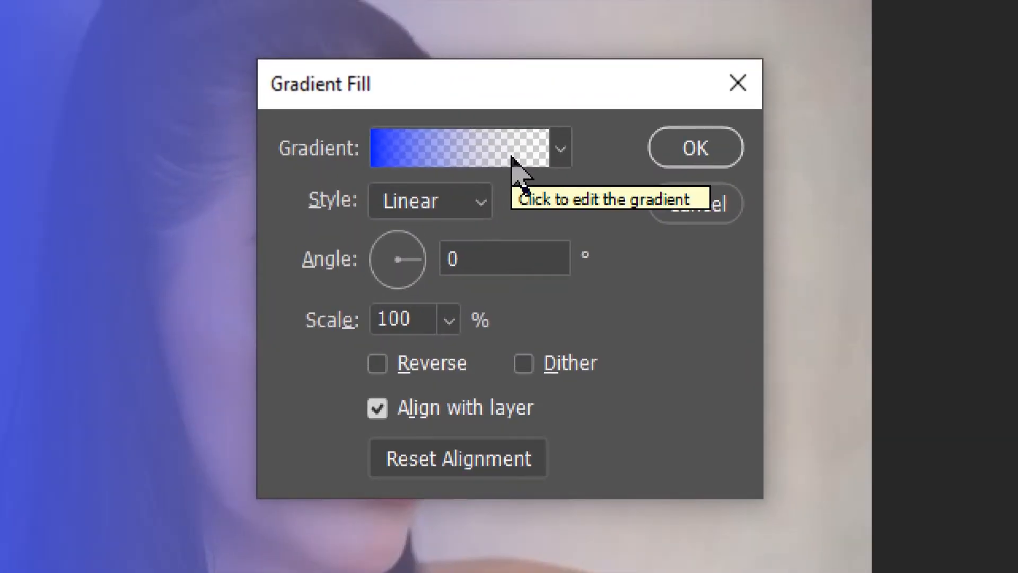
left_click(457, 146)
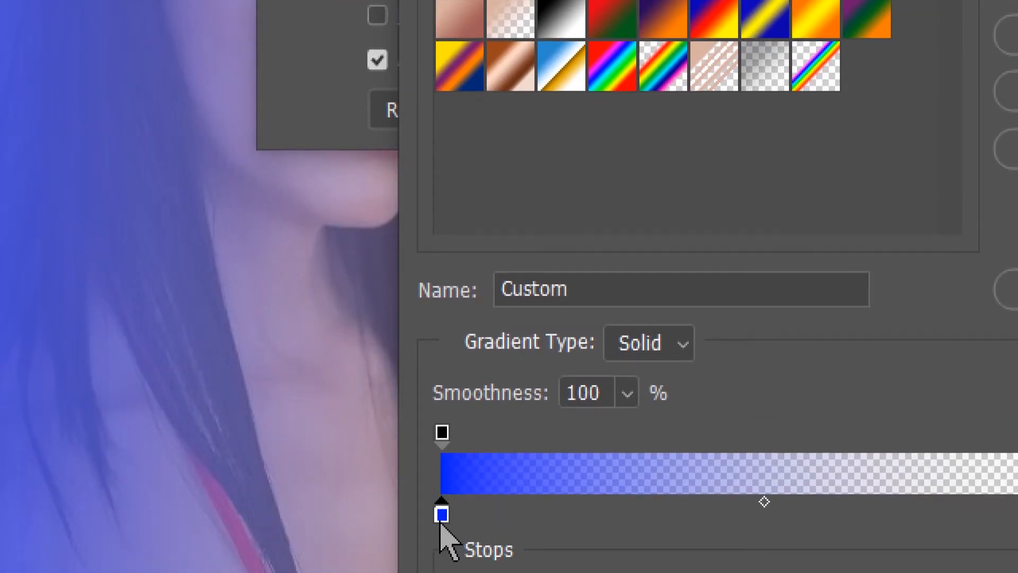
double_click(441, 517)
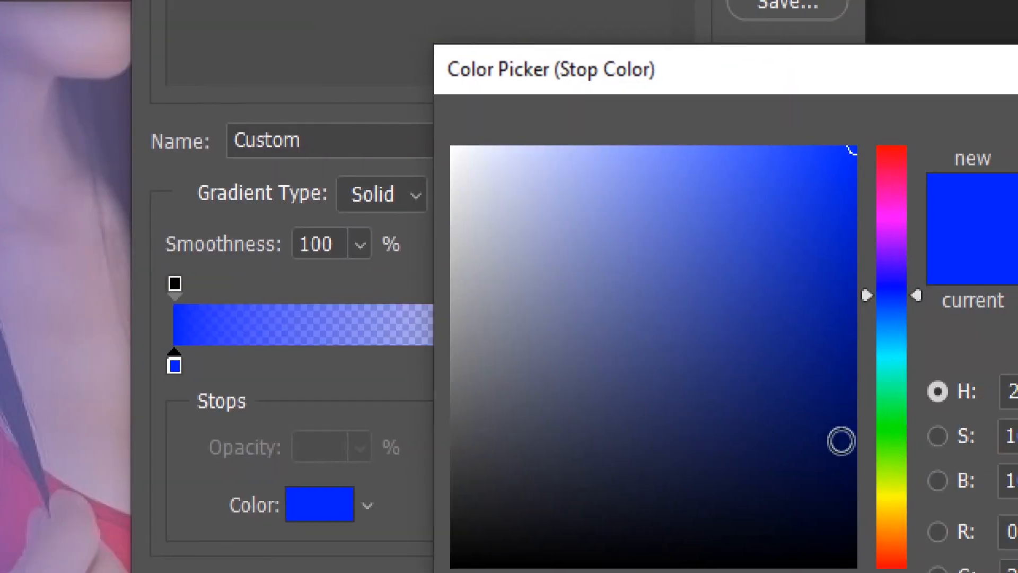
left_click(879, 216)
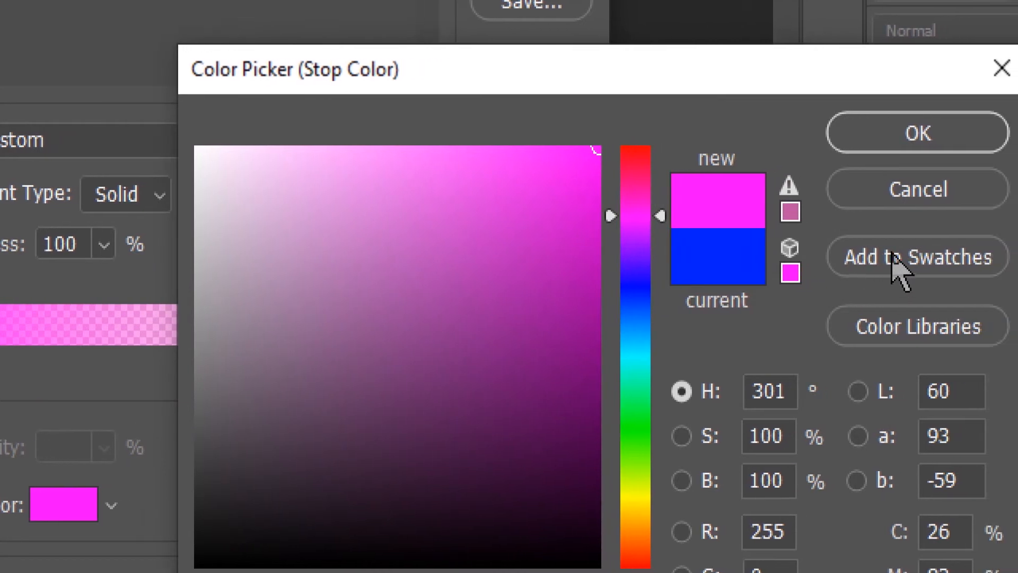
left_click(882, 130)
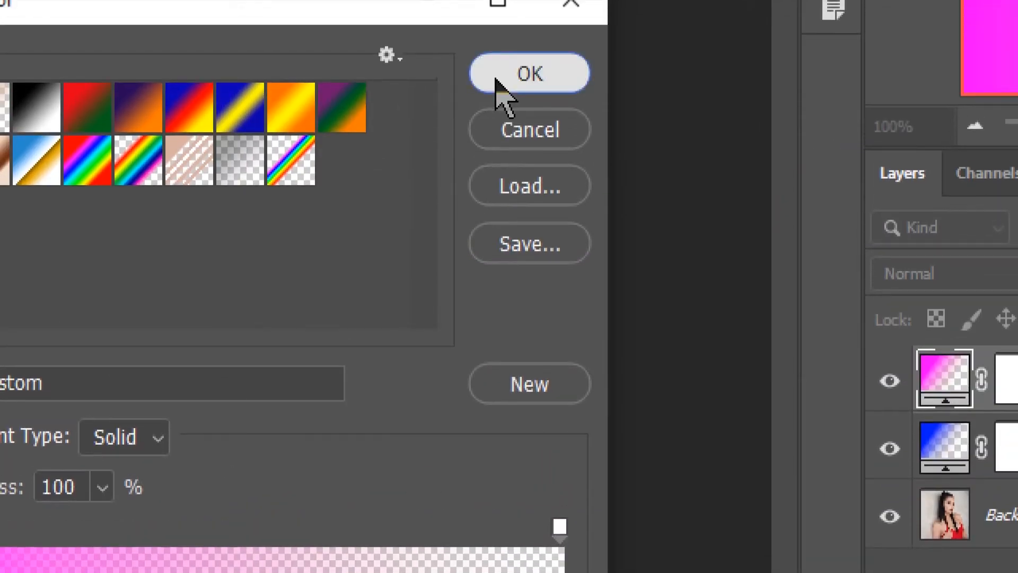
left_click(499, 24)
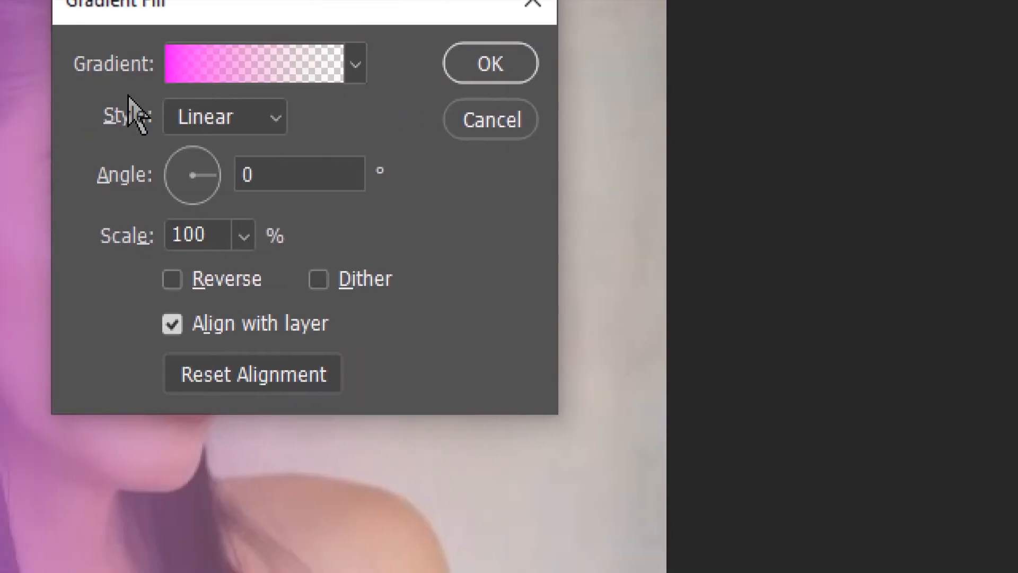
Step: Set the magenta gradient fill's angle to 160° and apply the fill
double_click(327, 175)
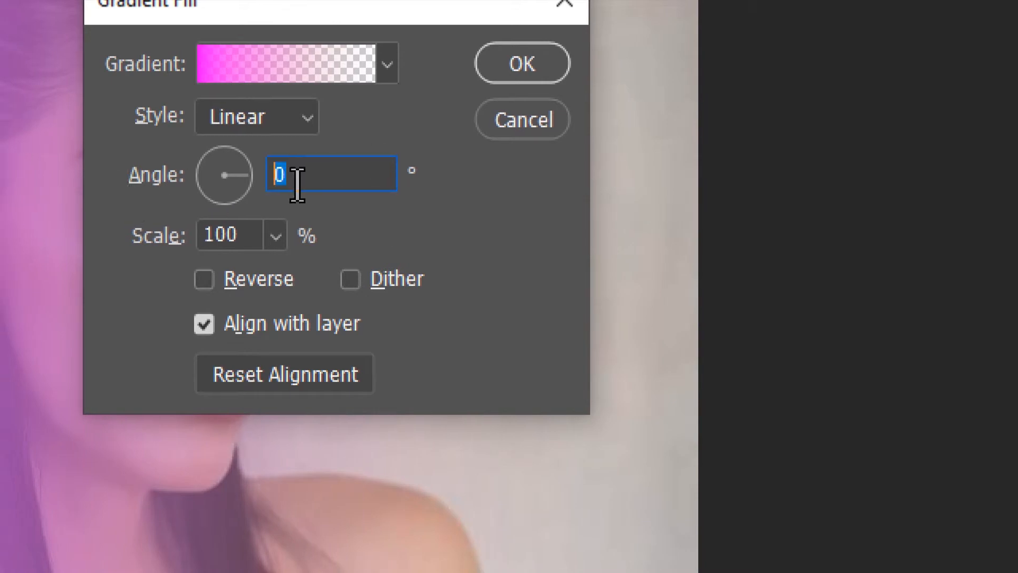
type("160")
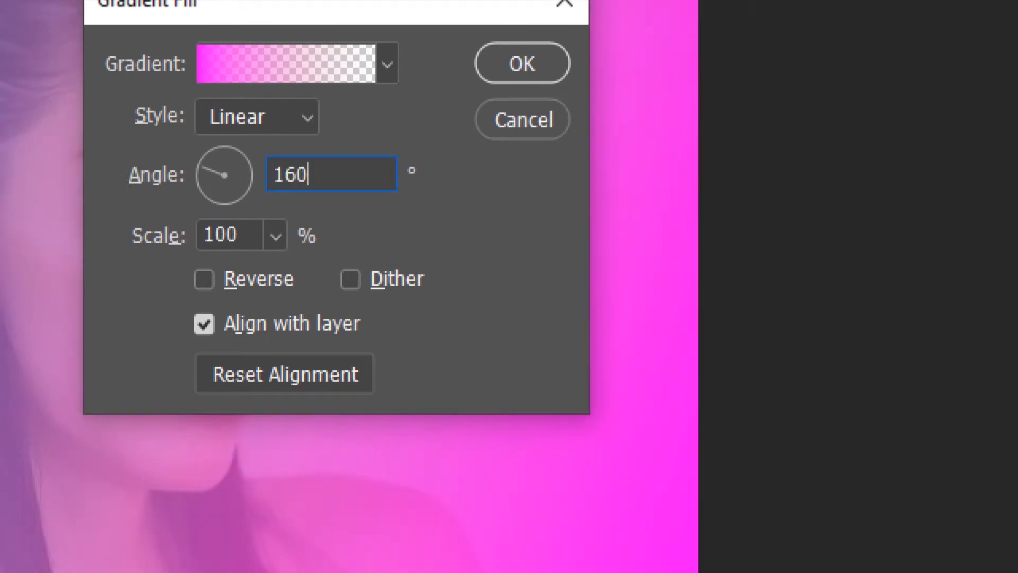
left_click(527, 57)
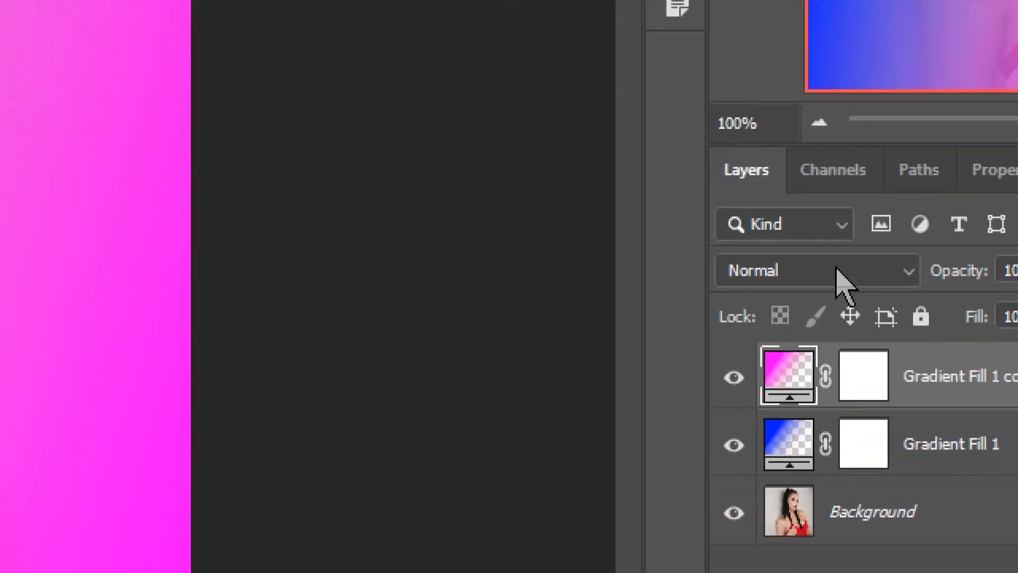
Step: Set the blend mode of both the magenta and the blue gradient fill layers to Color
left_click(836, 271)
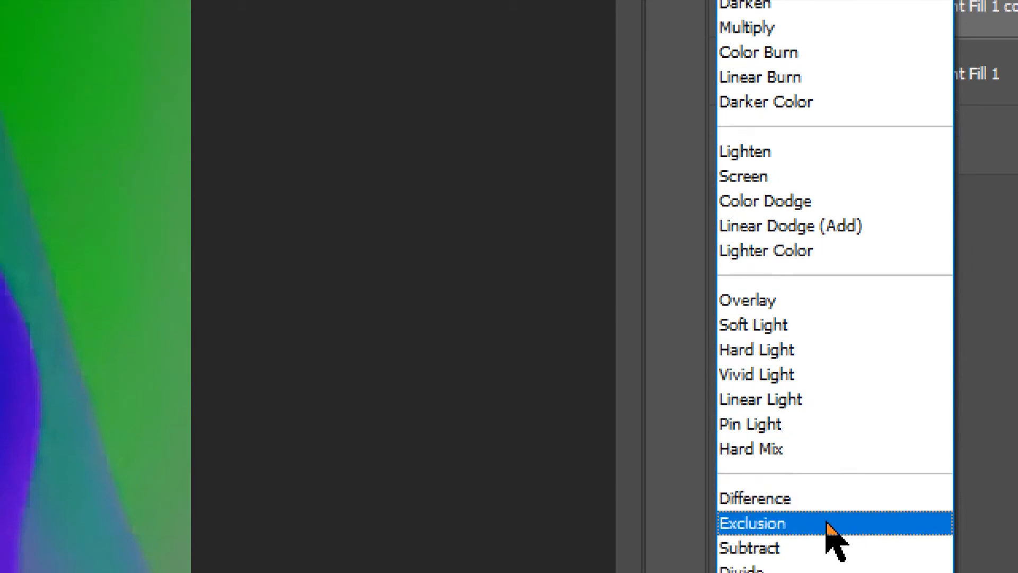
left_click(778, 501)
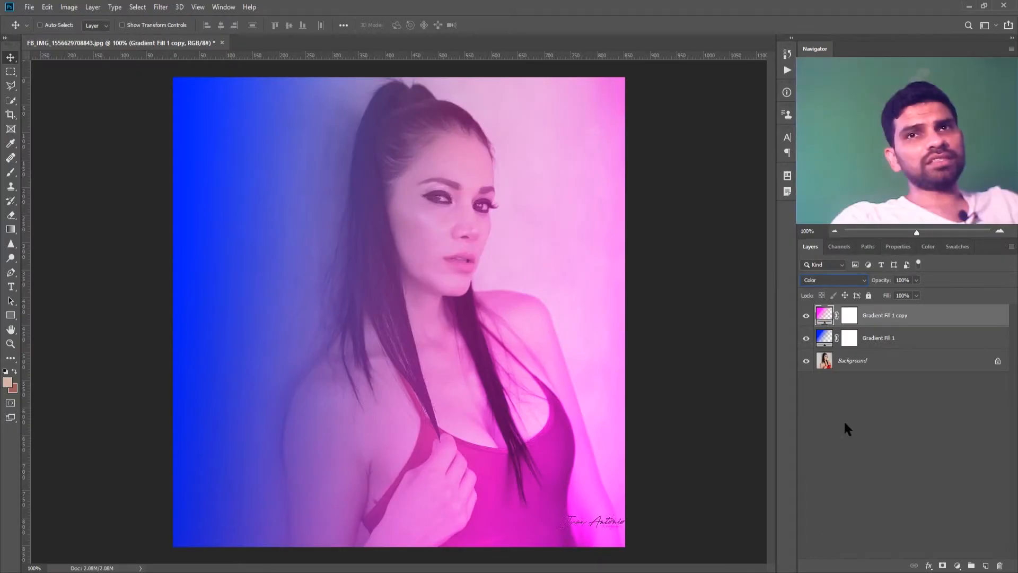
left_click(878, 344)
left_click(835, 281)
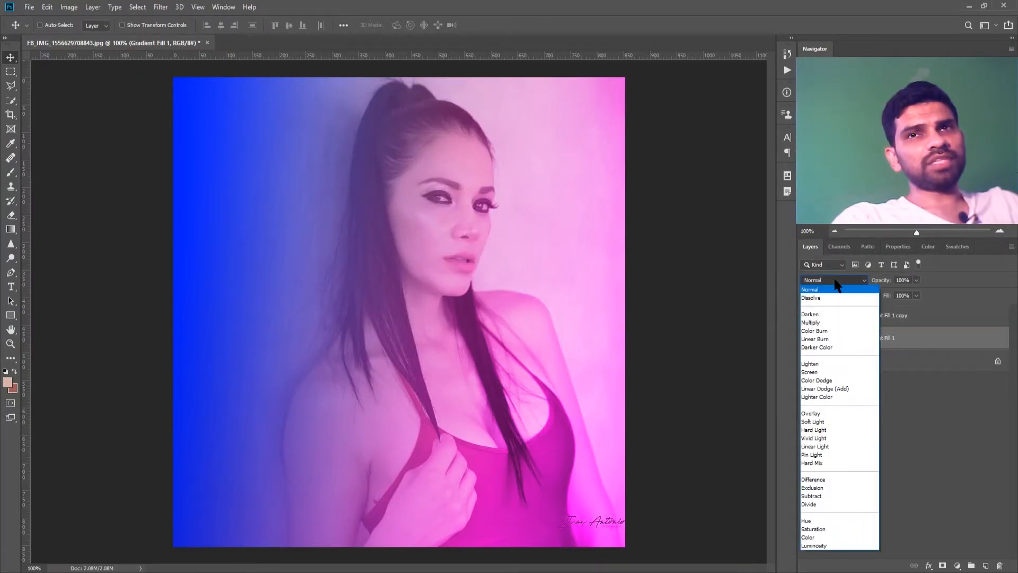
left_click(808, 537)
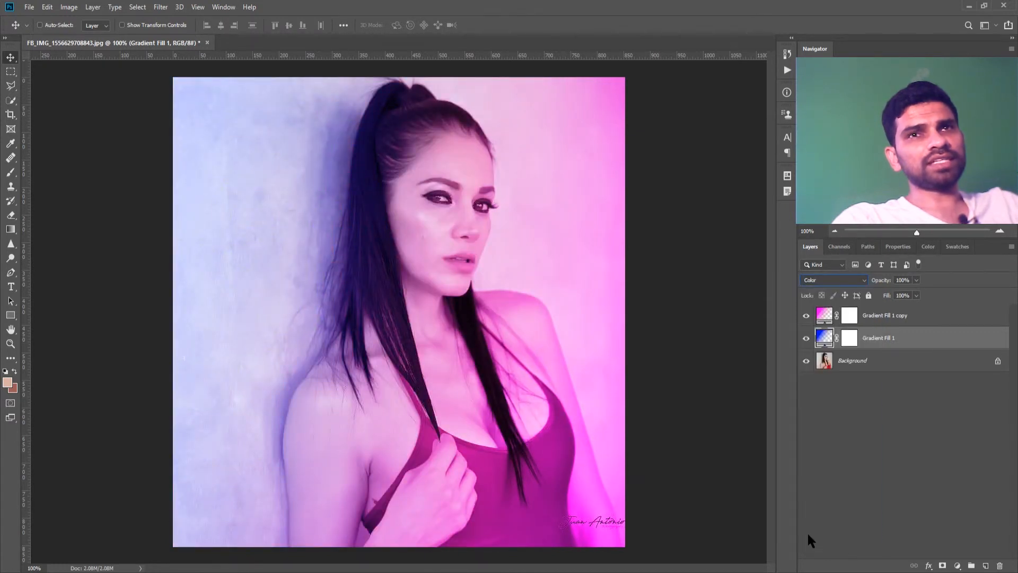
Step: Duplicate the magenta gradient fill layer and the blue gradient fill layer once each
left_click(872, 320)
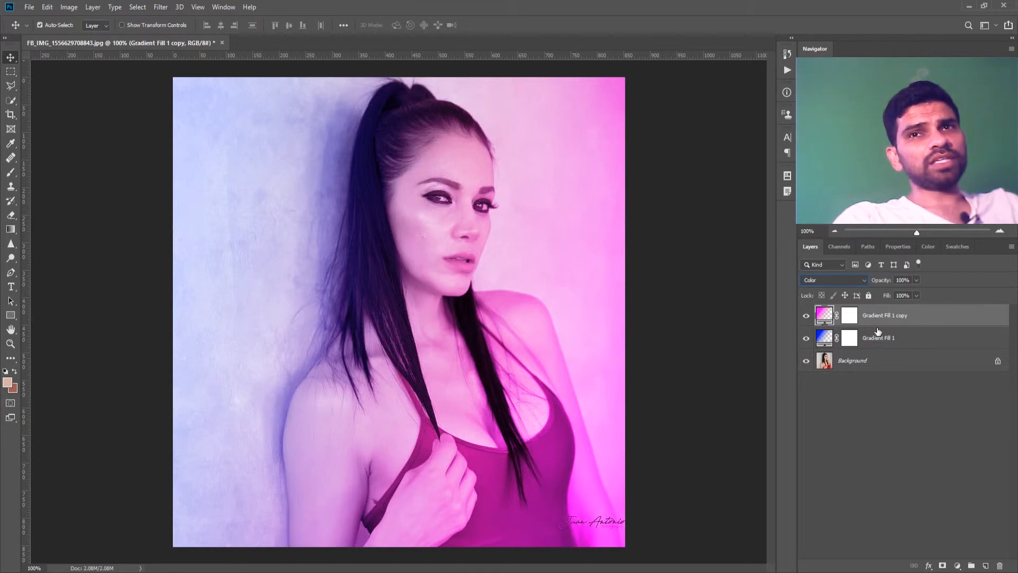
key("ctrl+j")
left_click(879, 355)
key("ctrl+j")
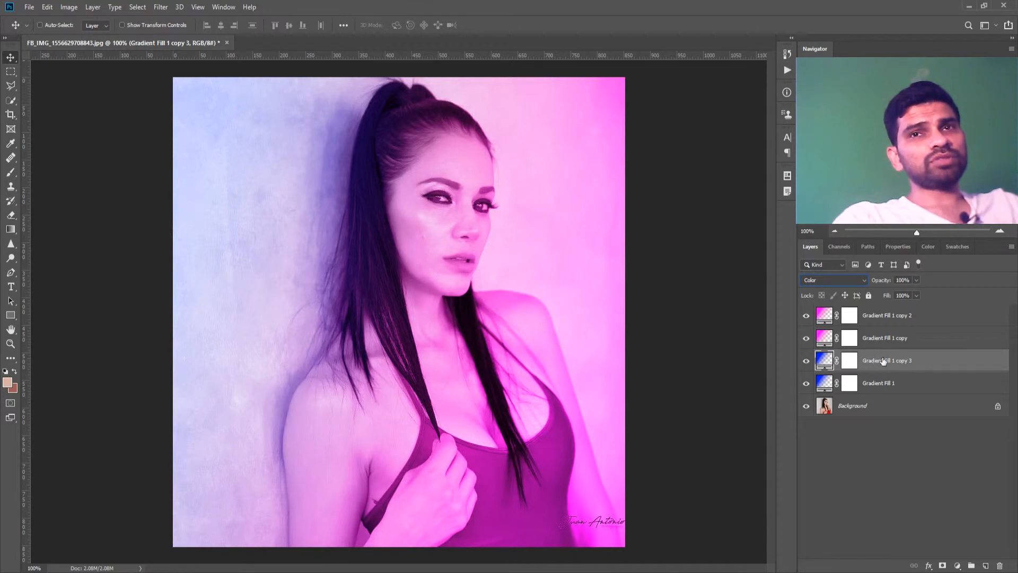
Step: Set the blend mode of the upper blue gradient layer and the lower magenta gradient layer to Soft Light
left_click(830, 281)
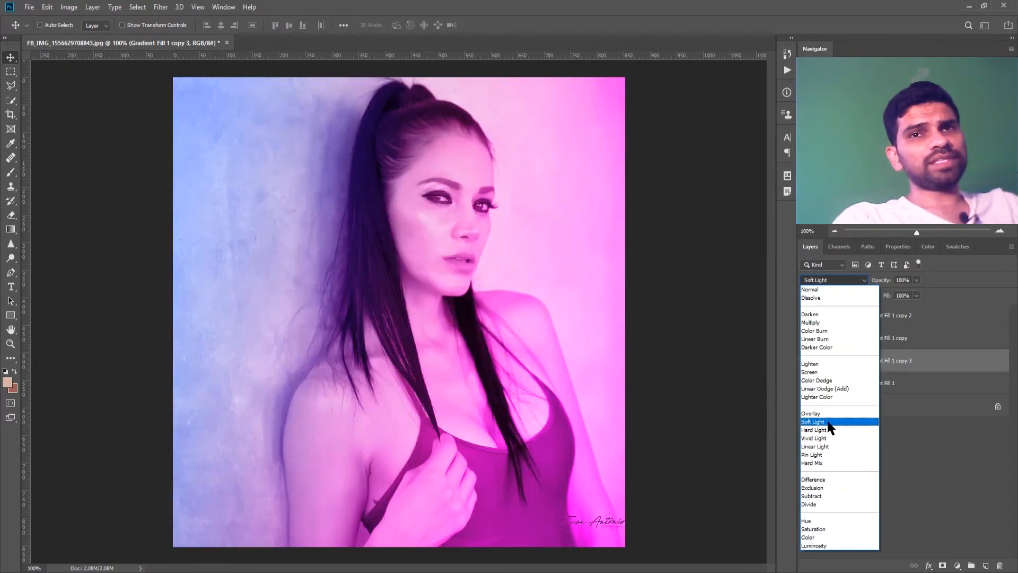
key("Escape")
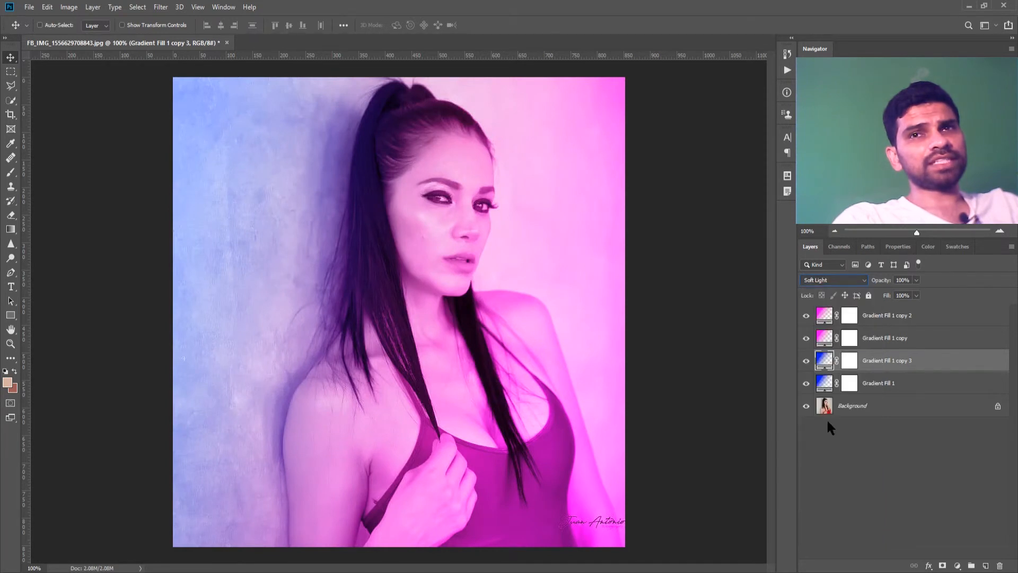
left_click(872, 340)
left_click(825, 281)
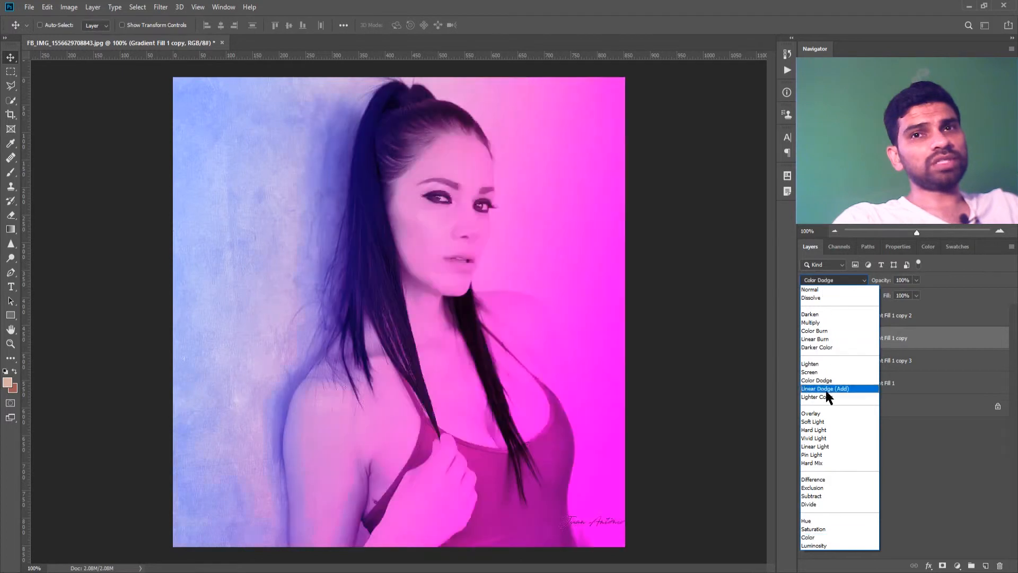
left_click(821, 422)
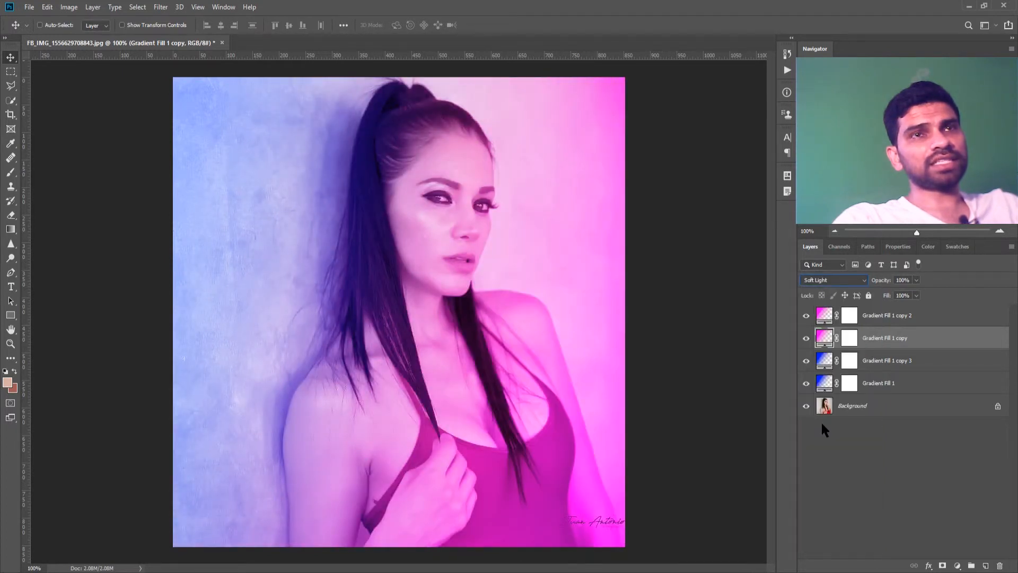
Step: Move the transparent opacity stop of the upper blue gradient fill to 68% location and apply the fill
left_click(876, 364)
left_click(883, 342)
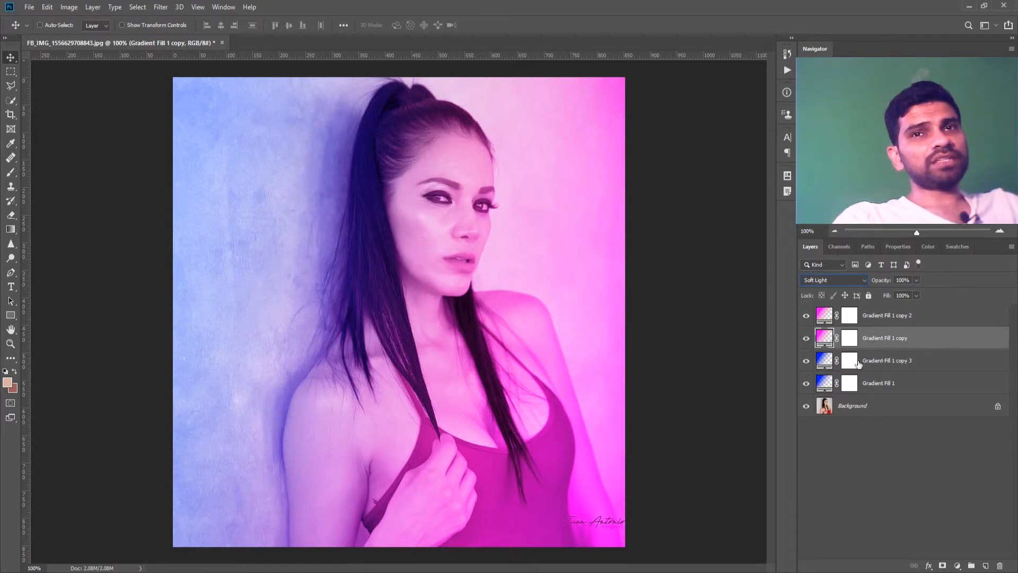
double_click(831, 360)
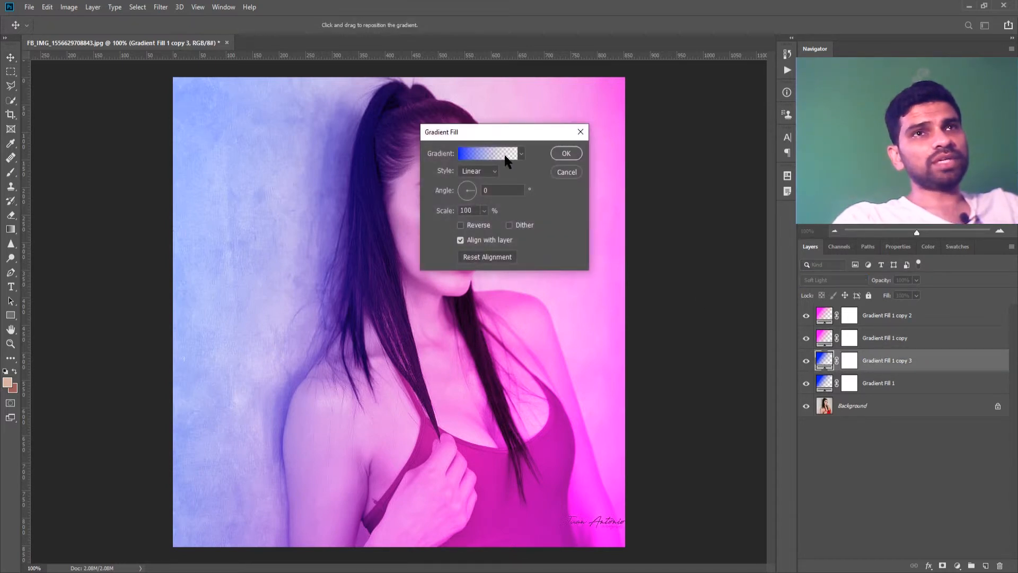
left_click(506, 156)
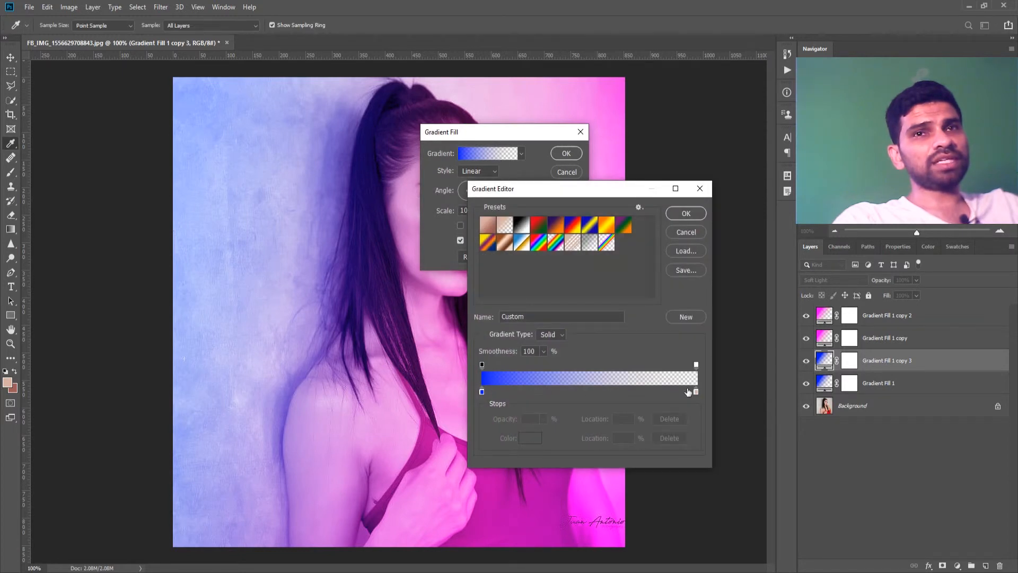
left_click_drag(696, 364, 629, 367)
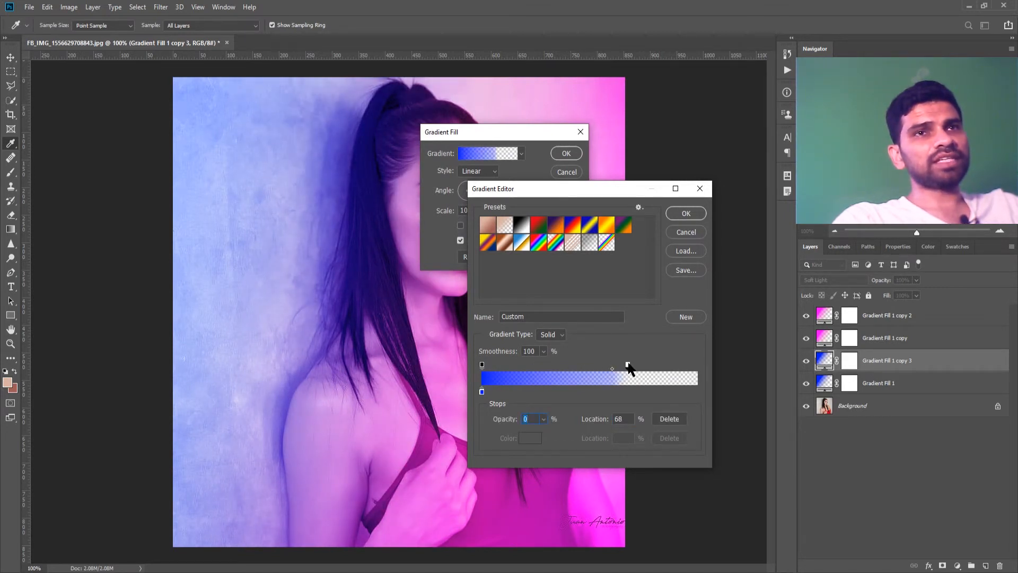
left_click(686, 213)
left_click(566, 153)
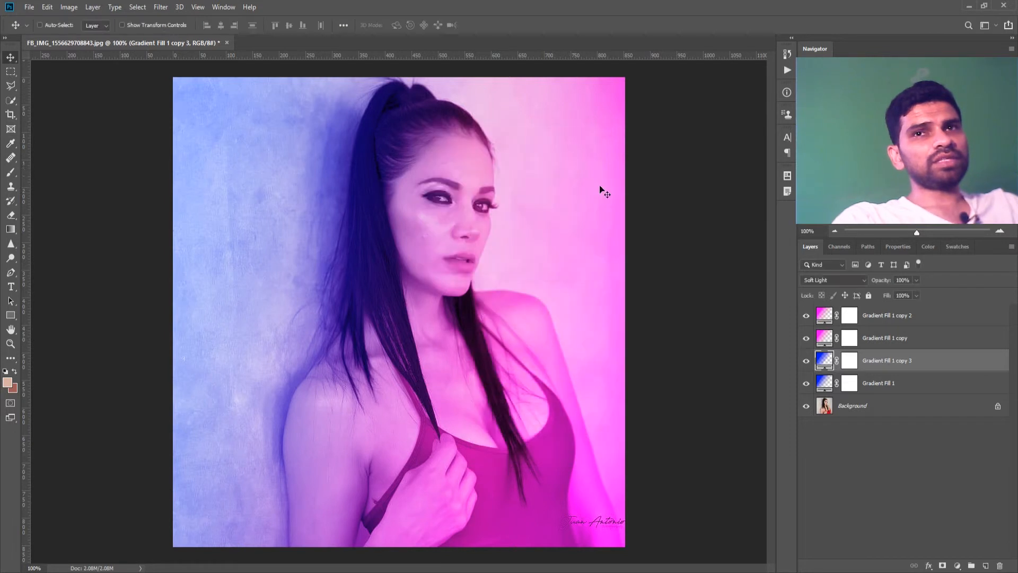
Step: Move the topmost magenta gradient's transparent opacity stop inward, set its opacity midpoint to 93%, and apply the fill
double_click(823, 318)
left_click(485, 154)
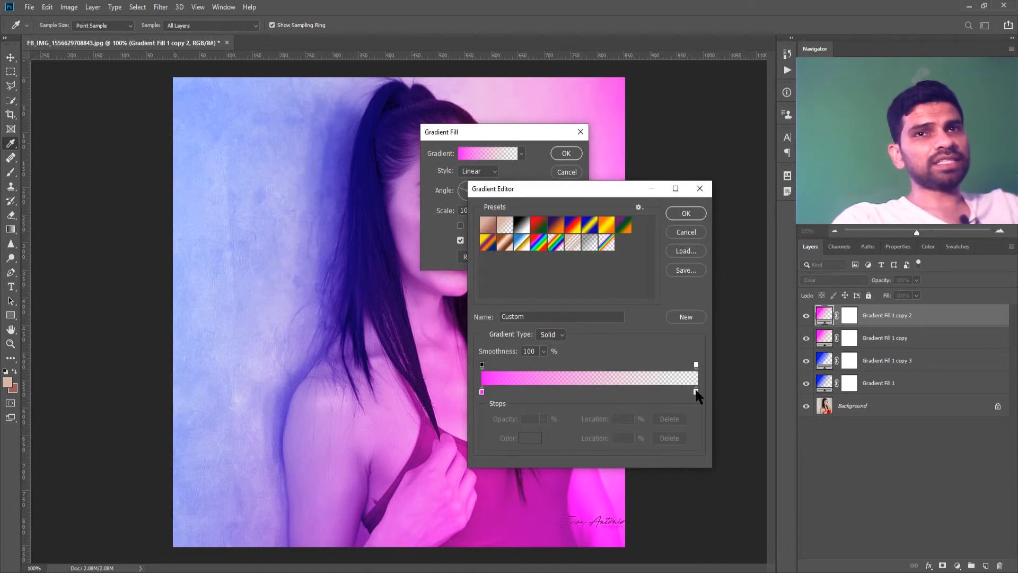
left_click_drag(696, 364, 615, 363)
left_click_drag(551, 369, 577, 370)
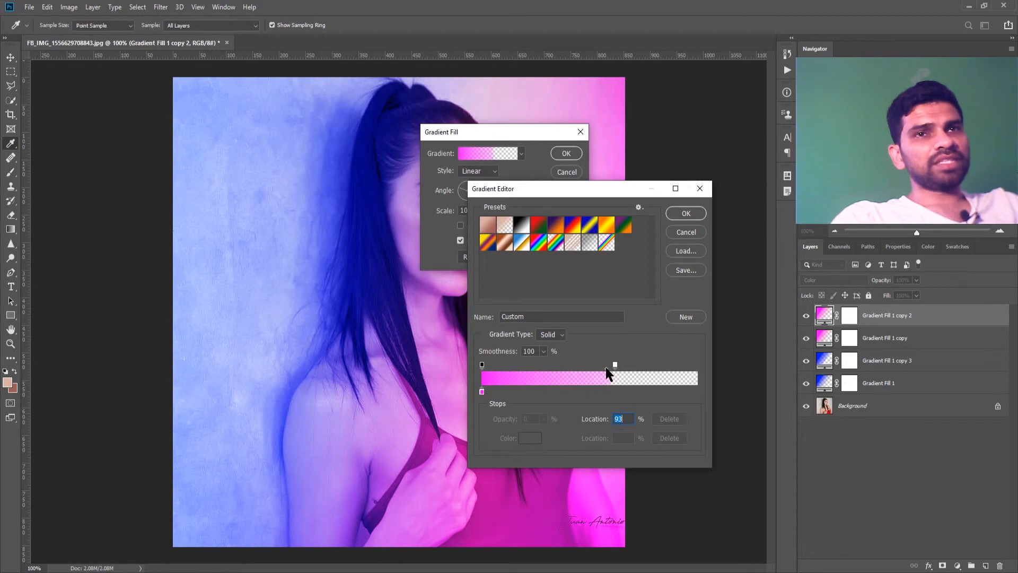
key("Return")
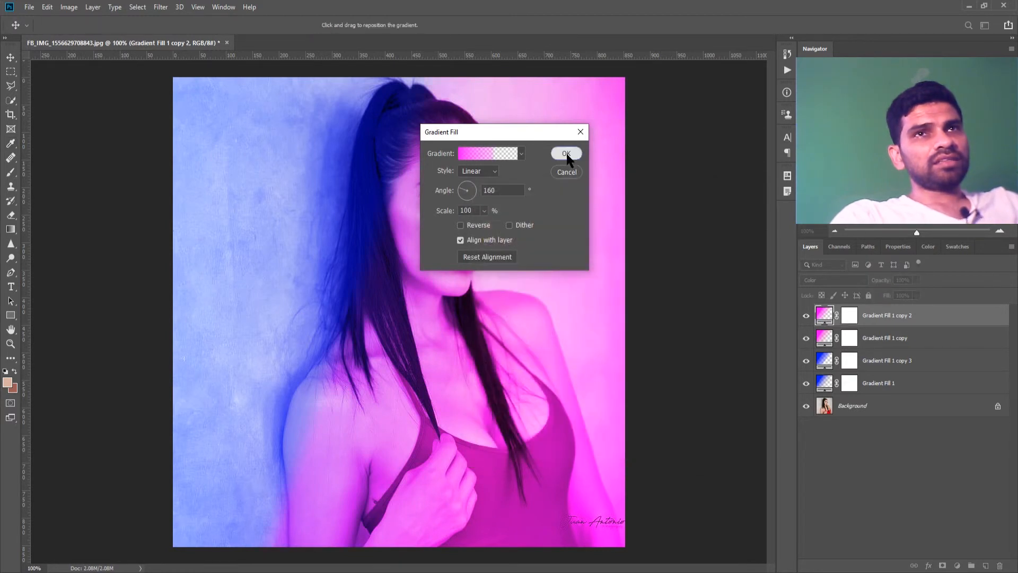
left_click(566, 155)
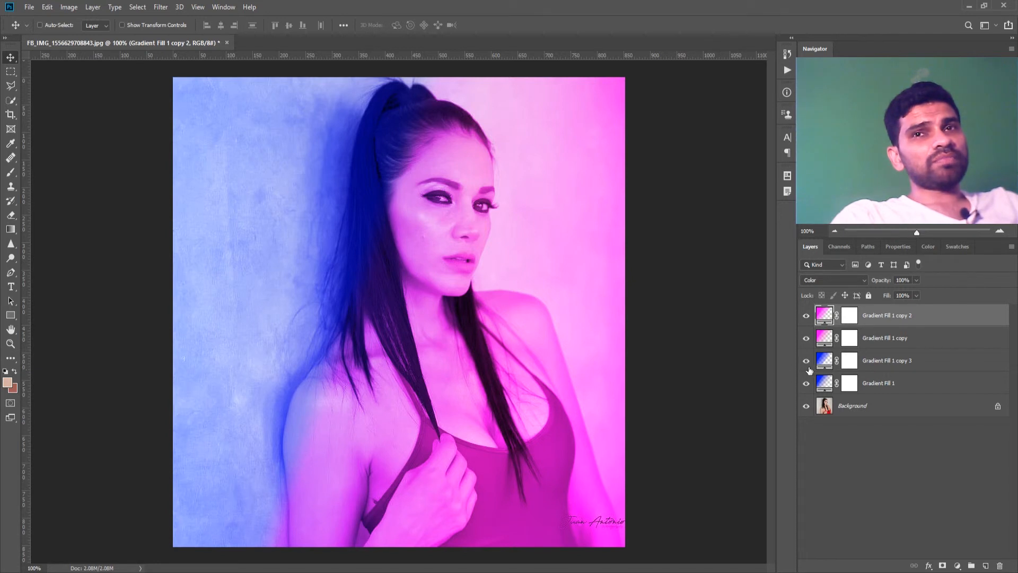
Step: Set the opacity of the magenta Soft Light gradient layer to 53% and reduce the opacity of the blue Soft Light layer
left_click(874, 338)
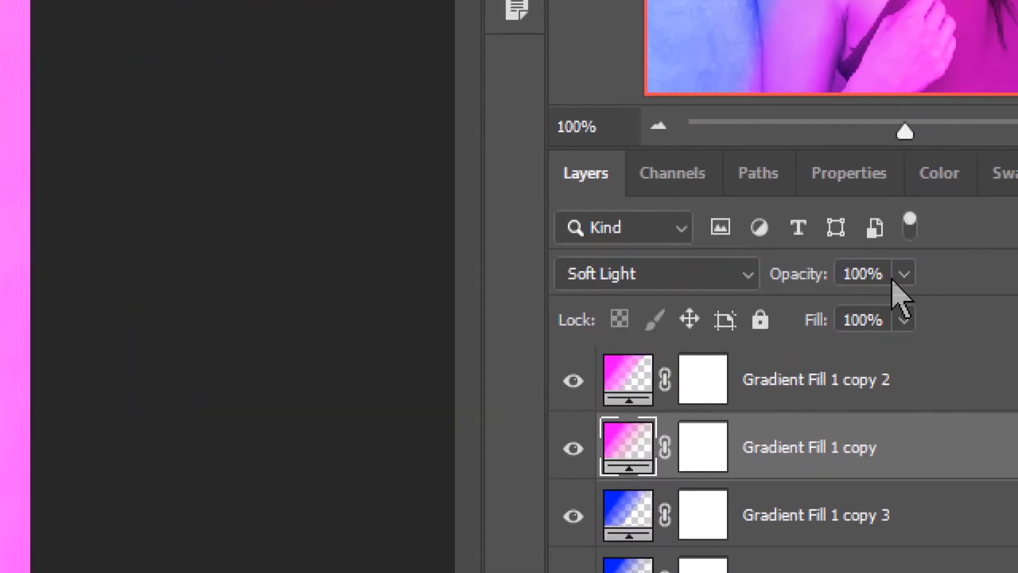
left_click(903, 273)
left_click(827, 309)
left_click_drag(811, 312, 862, 312)
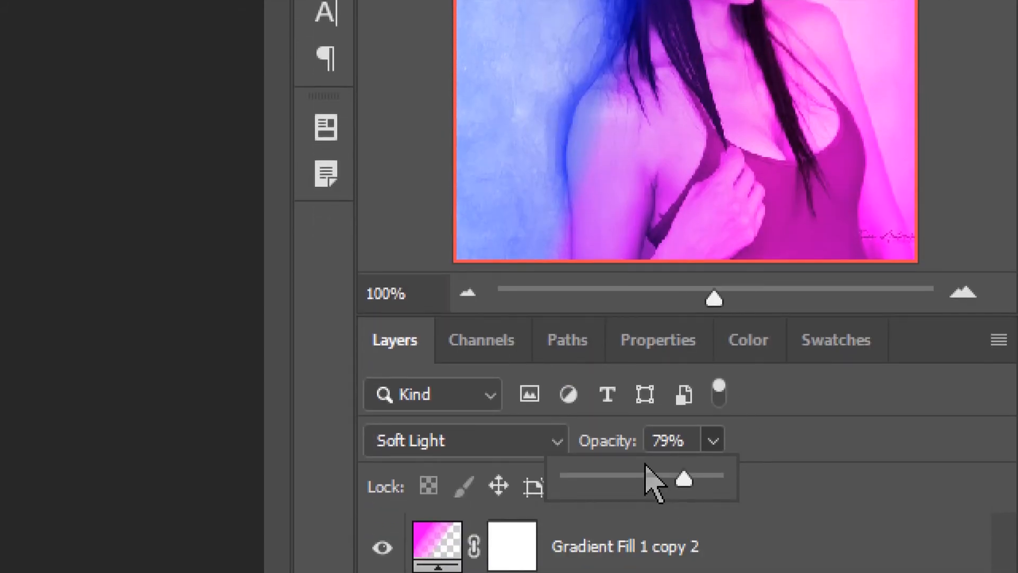
left_click_drag(650, 526, 689, 535)
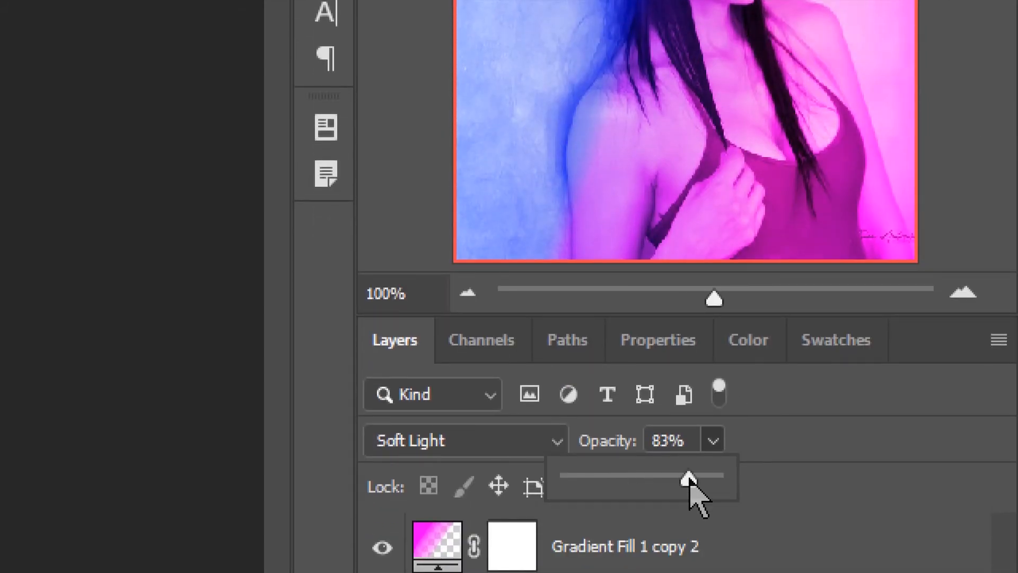
left_click_drag(688, 478, 647, 484)
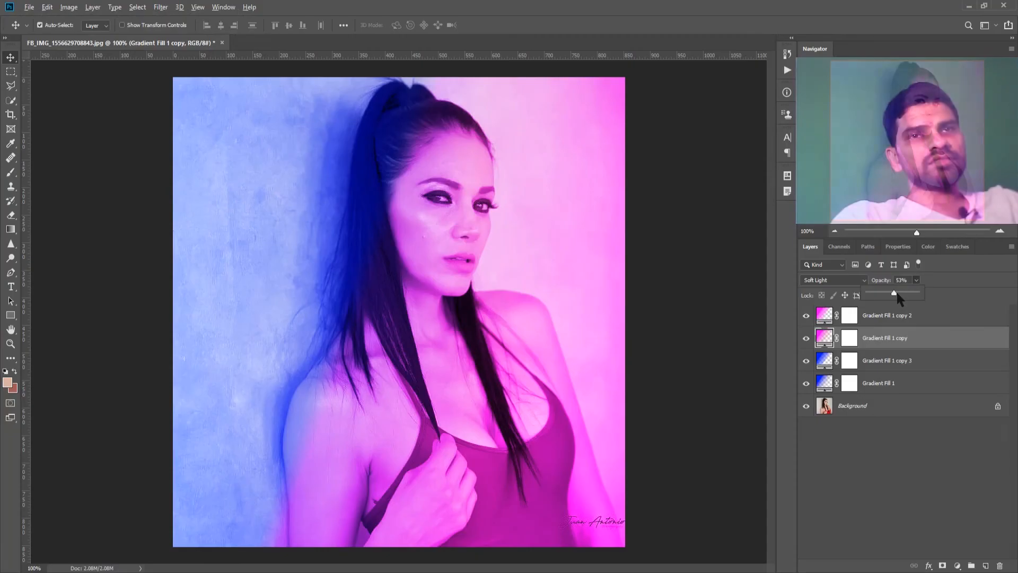
left_click(893, 360)
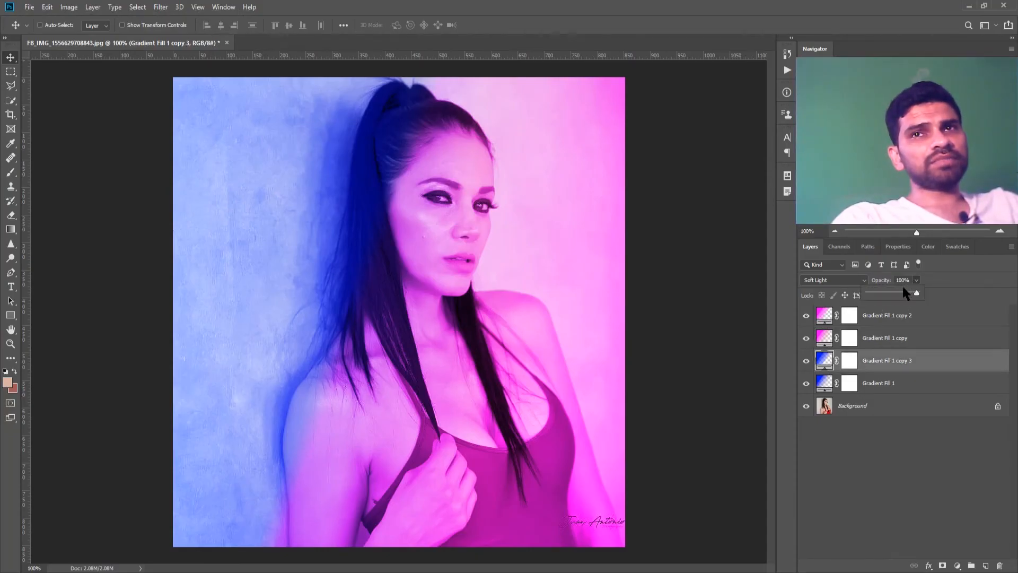
left_click_drag(894, 291, 901, 287)
Step: Group all four gradient fill layers and toggle the group's visibility to compare the photo before and after the effect
left_click(895, 389)
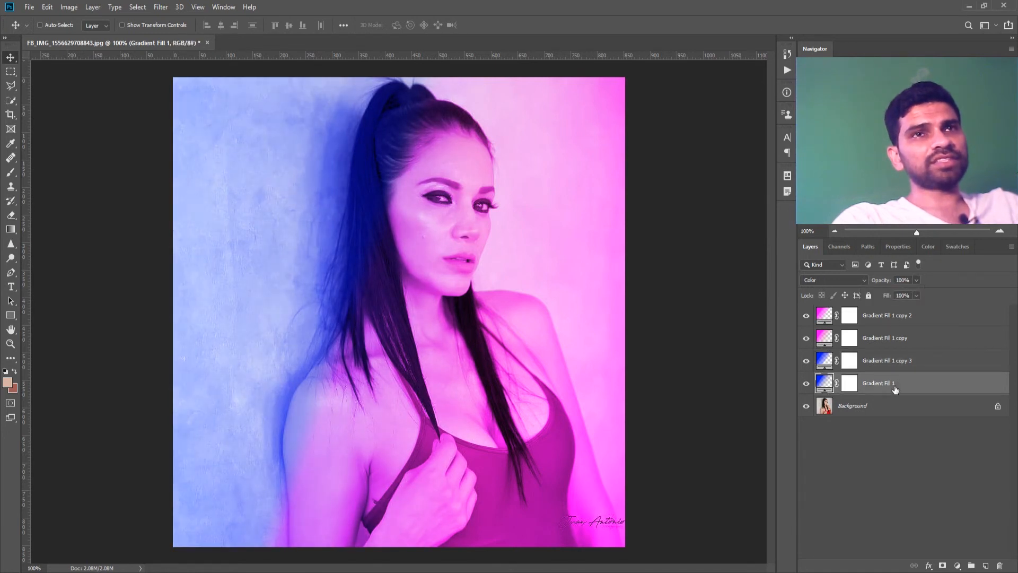
left_click(936, 318, "shift")
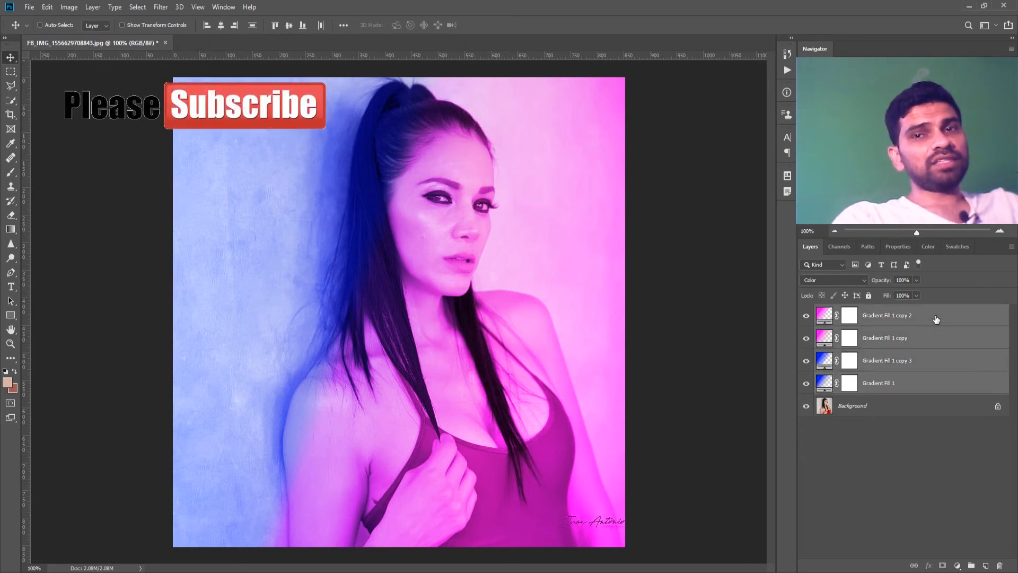
key("ctrl+g")
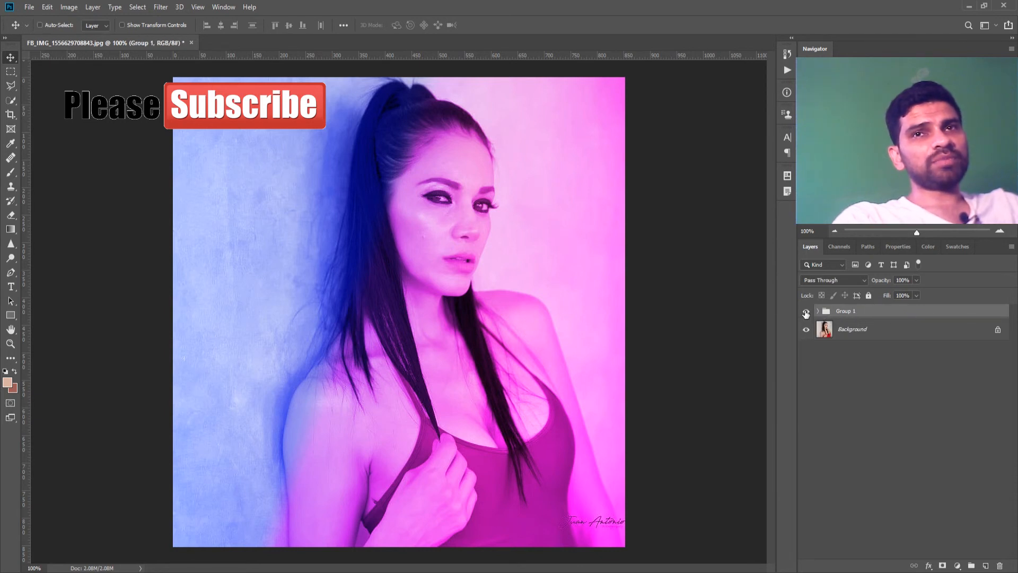
left_click(805, 313)
left_click(806, 313)
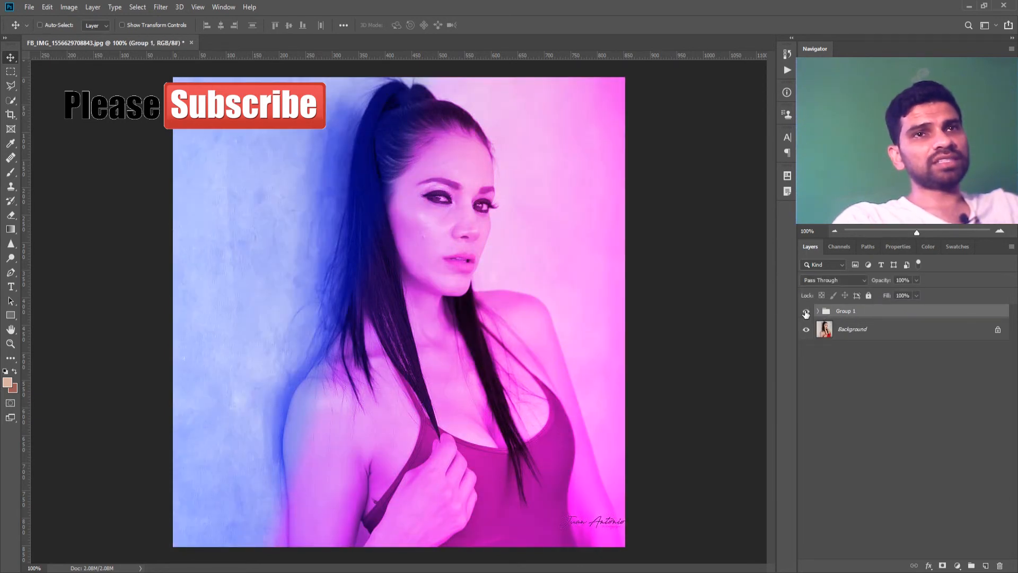
left_click(806, 313)
left_click(806, 313)
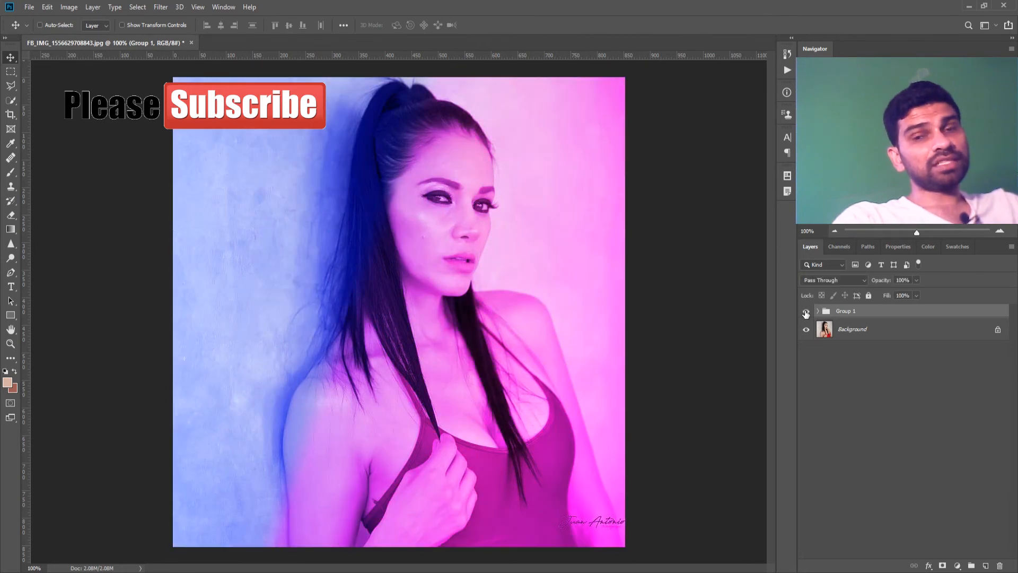